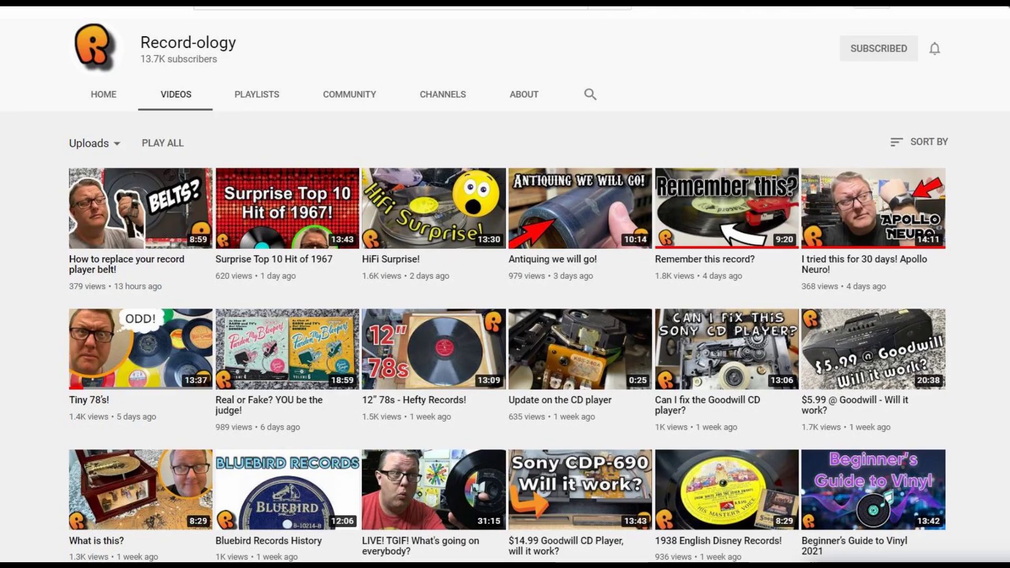
pyautogui.scroll(-10, 505, 316)
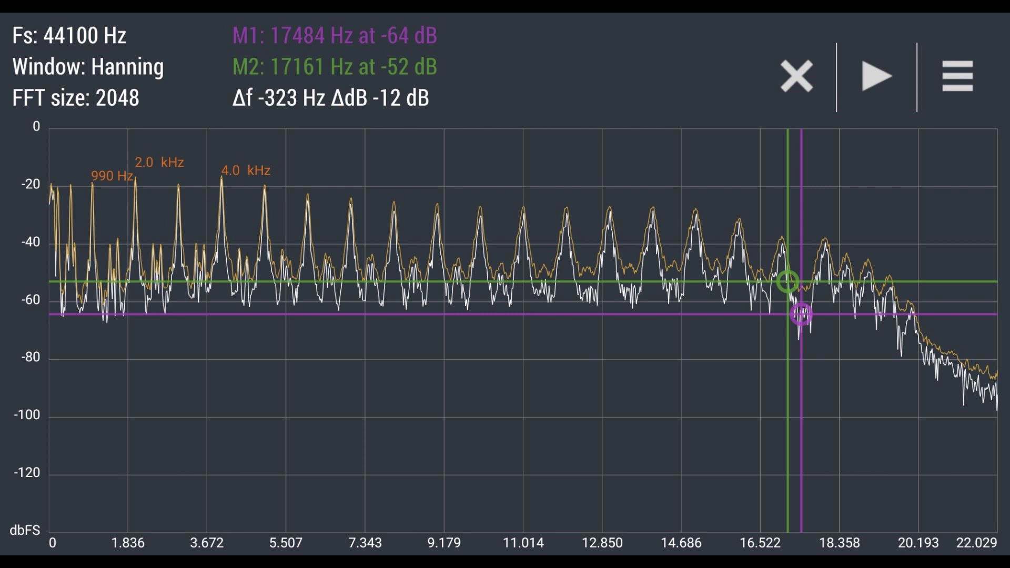
# Clear markers M1 and M2 and the peak-hold trace to show the live noise floor.
pyautogui.click(795, 76)
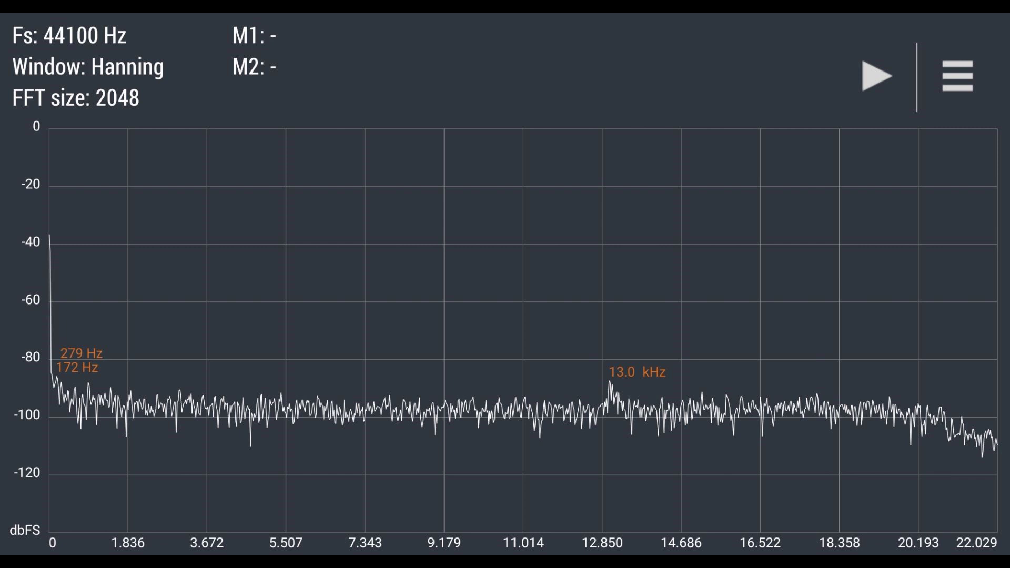
# Place marker M1 on the spectrum at about 1464 Hz.
pyautogui.click(111, 225)
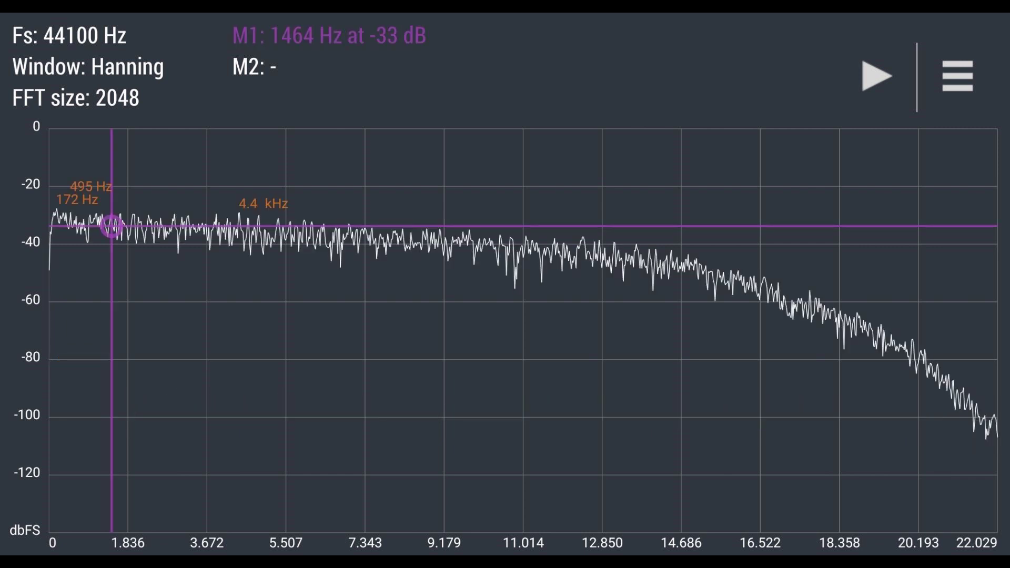